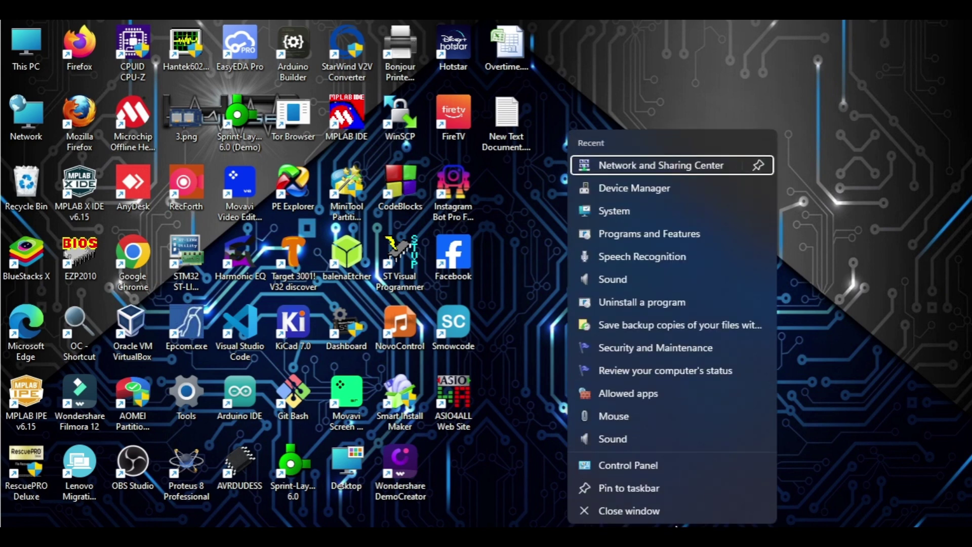
# Open Control Panel with all its items listed and maximize its window.
pyautogui.click(575, 512)
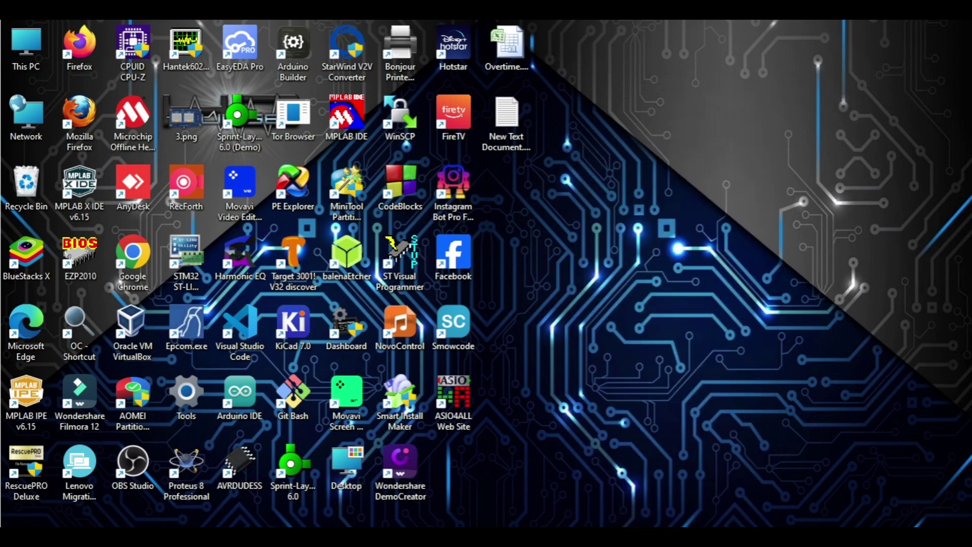
pyautogui.press('super')
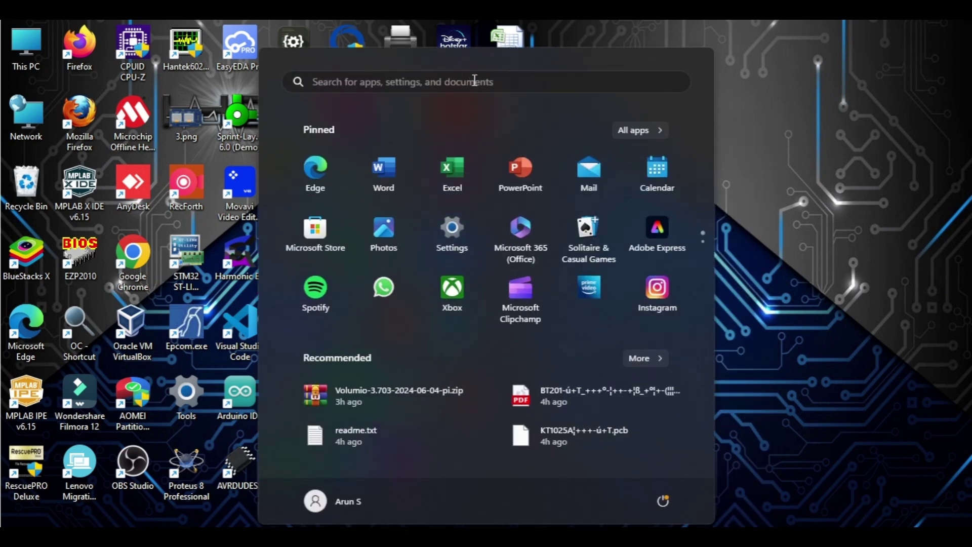
pyautogui.click(471, 83)
pyautogui.write('Control Panel')
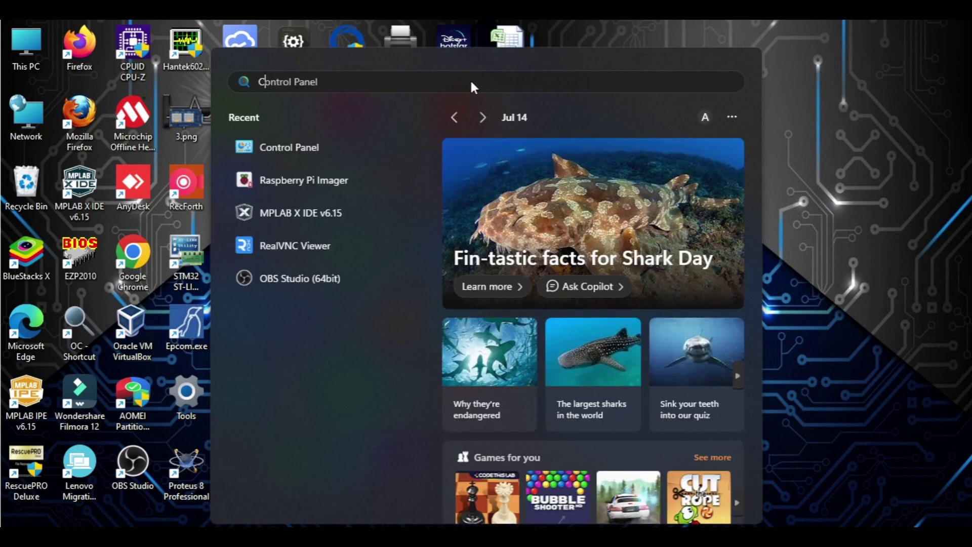
pyautogui.click(319, 184)
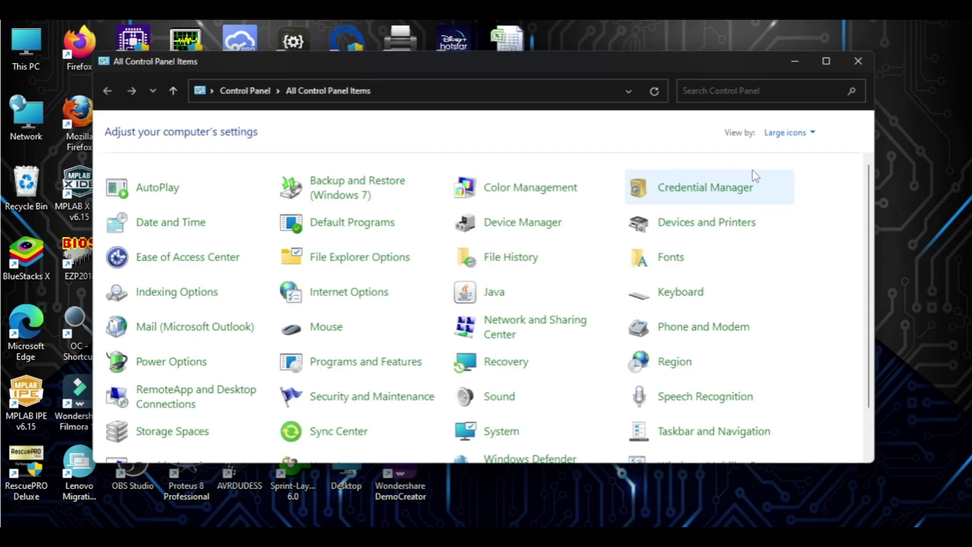
pyautogui.doubleClick(686, 62)
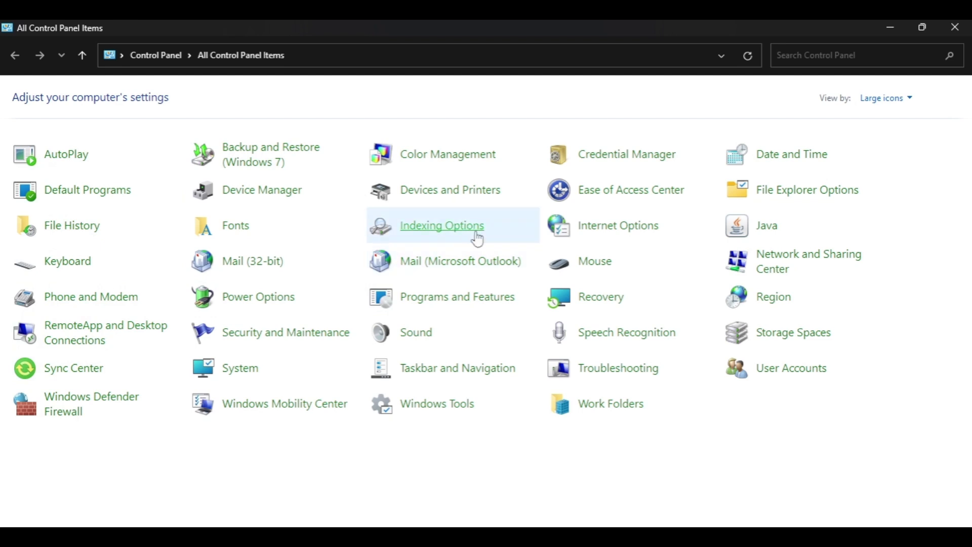
# Review which local network devices are allowed in the Network and Sharing Center's media streaming options, including Volumio-UPnP/AV, and close the window.
pyautogui.click(783, 270)
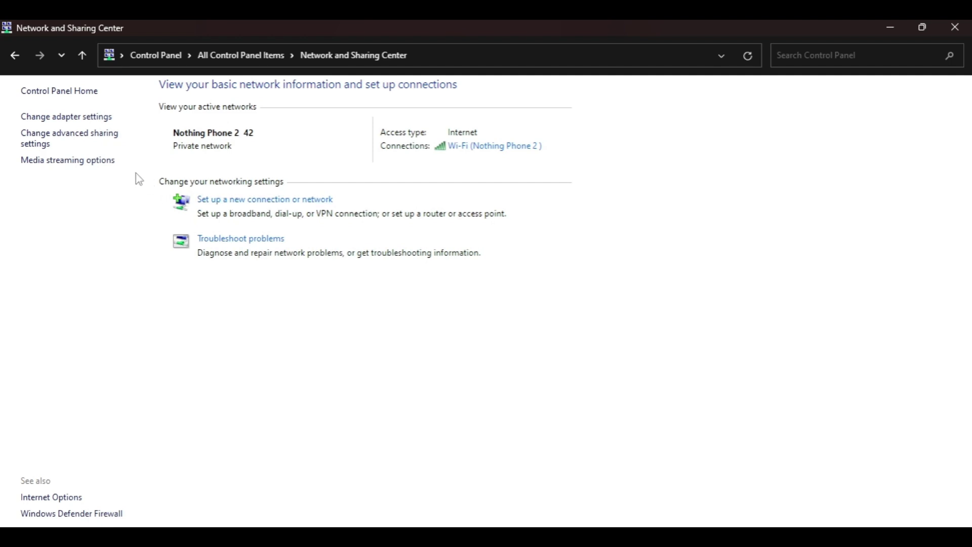
pyautogui.click(82, 165)
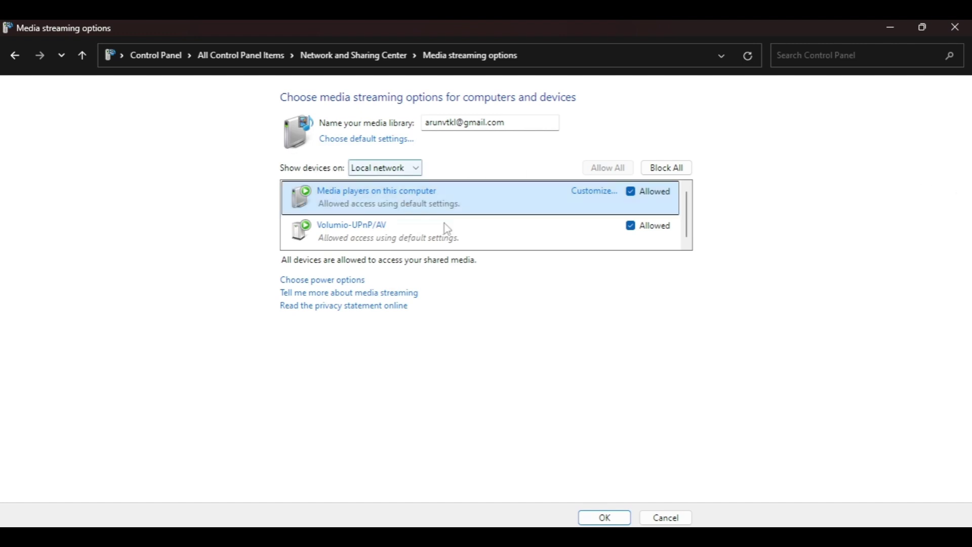
pyautogui.moveTo(394, 236)
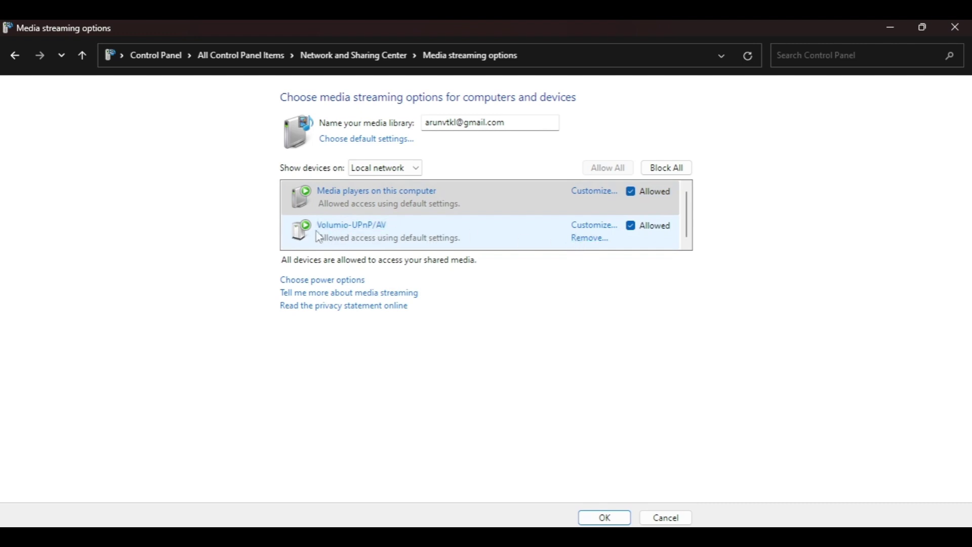
pyautogui.click(326, 202)
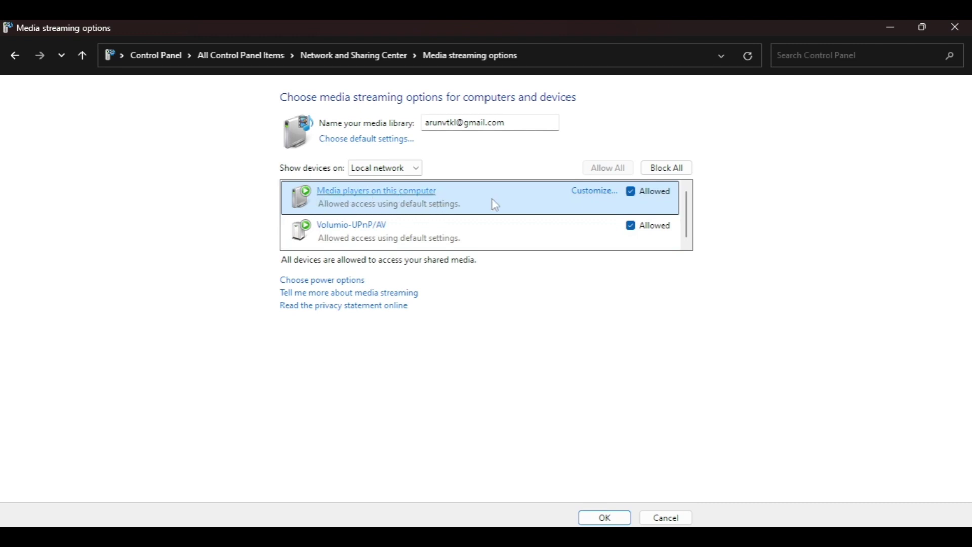
pyautogui.hotkey('shift', 'Tab')
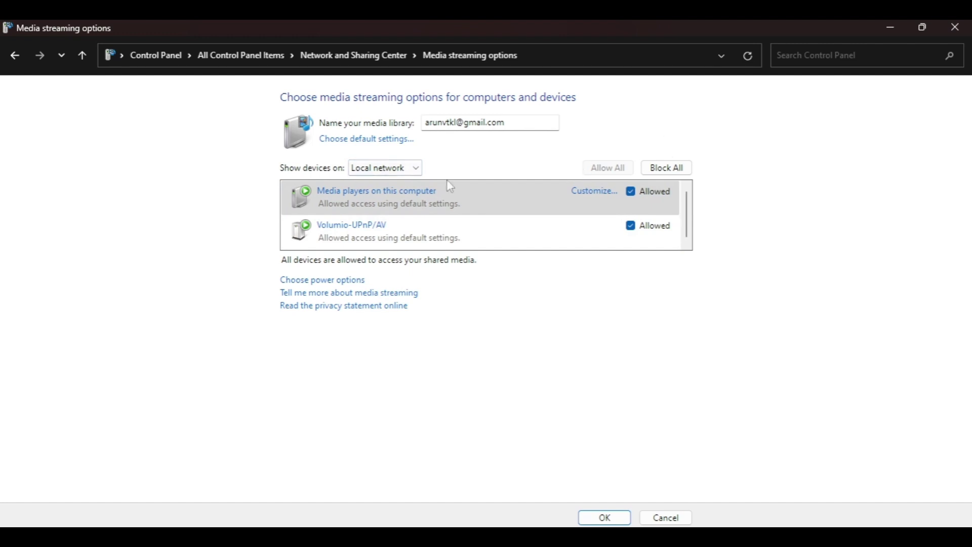
pyautogui.click(473, 196)
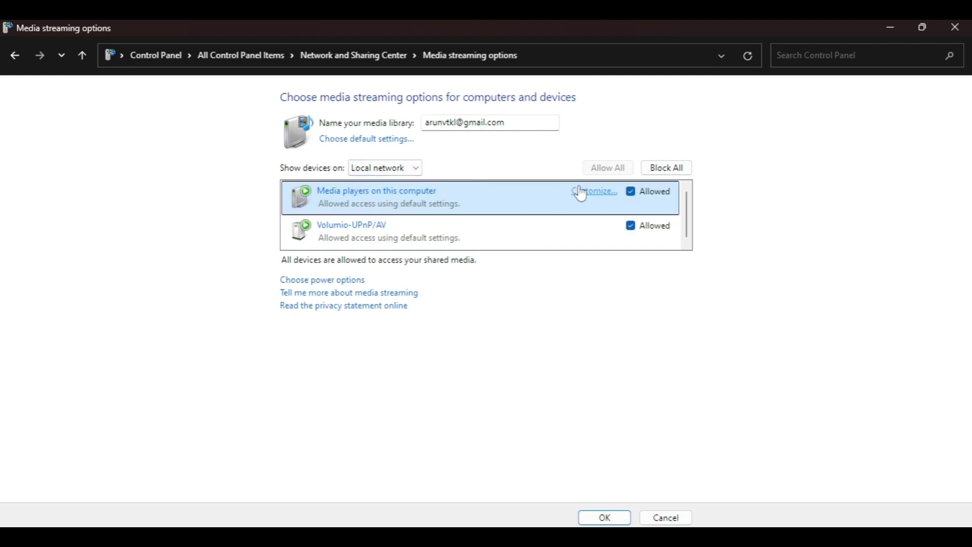
pyautogui.click(747, 153)
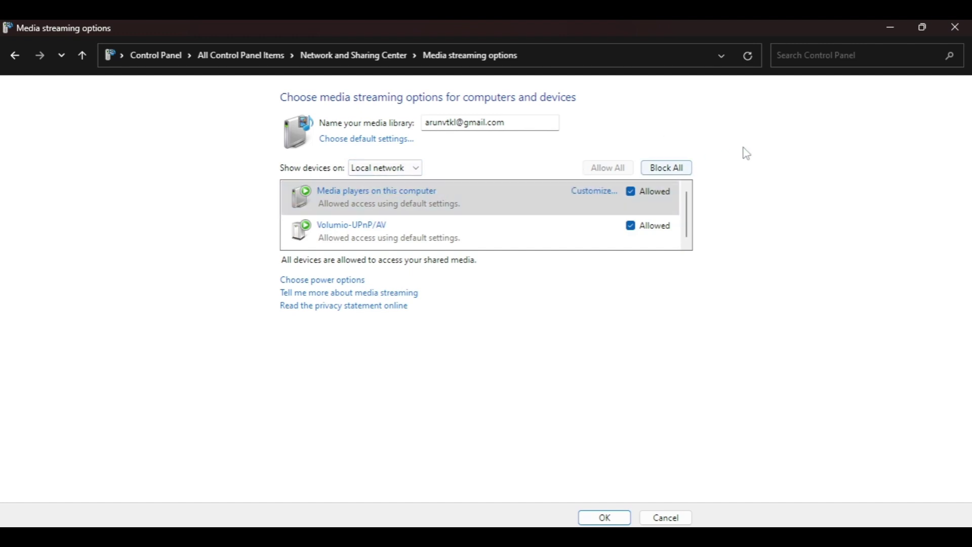
pyautogui.click(957, 31)
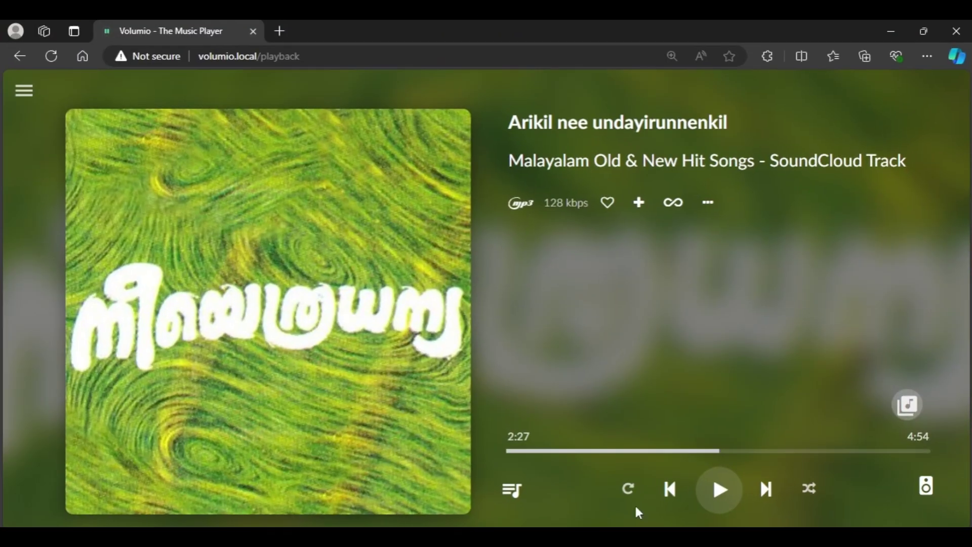
# Browse the media servers in Volumio, check the folders of VolumioDLNA, and return to the server list.
pyautogui.click(909, 406)
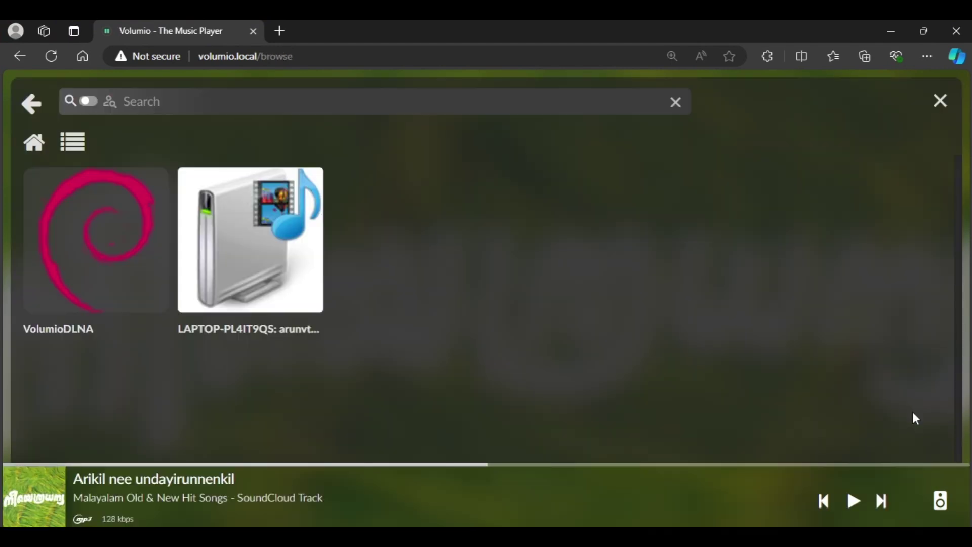
pyautogui.click(119, 319)
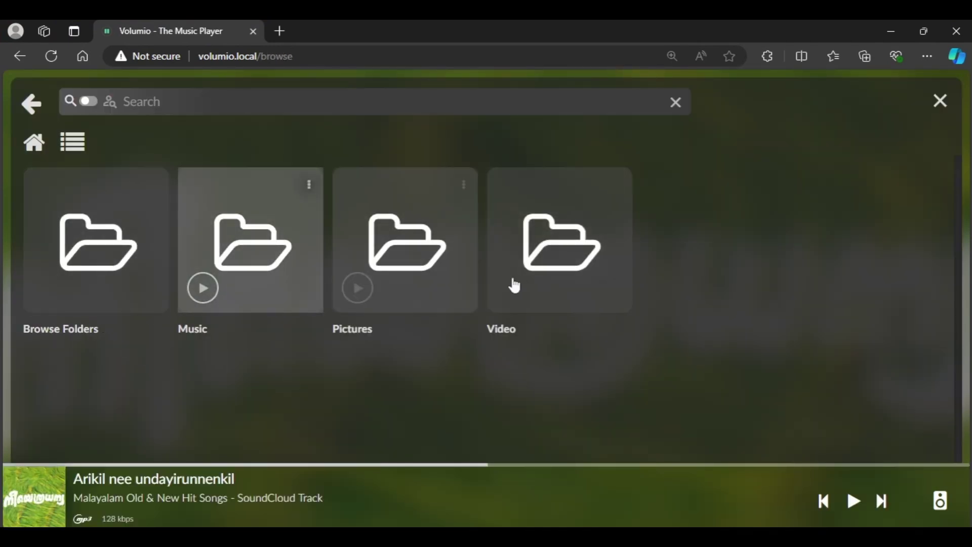
pyautogui.click(48, 105)
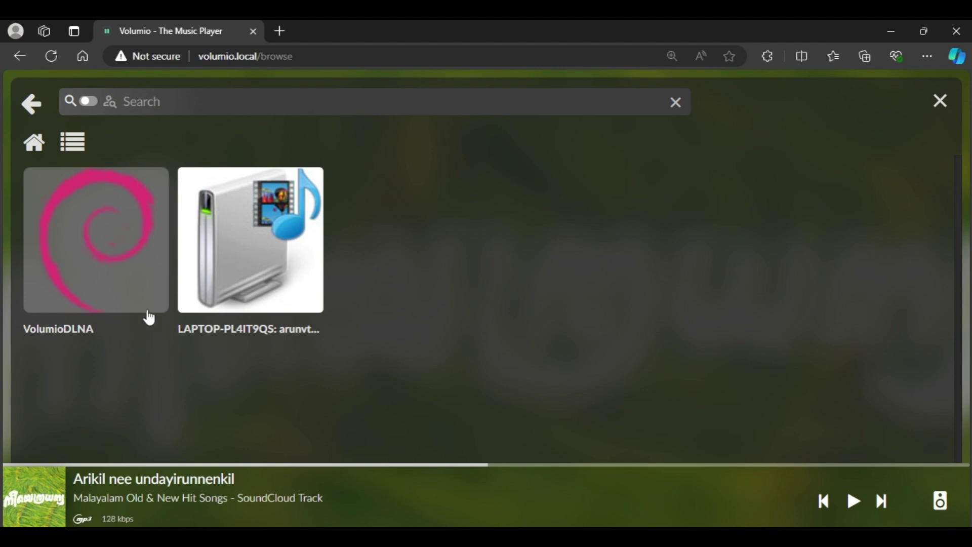
# Open the Album Artists category under Music on the laptop's media server.
pyautogui.click(212, 311)
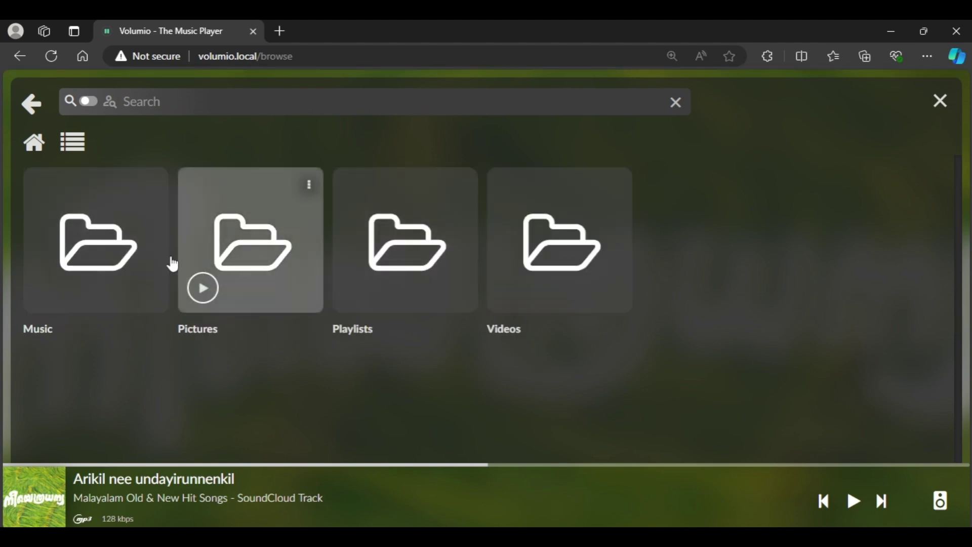
pyautogui.click(102, 274)
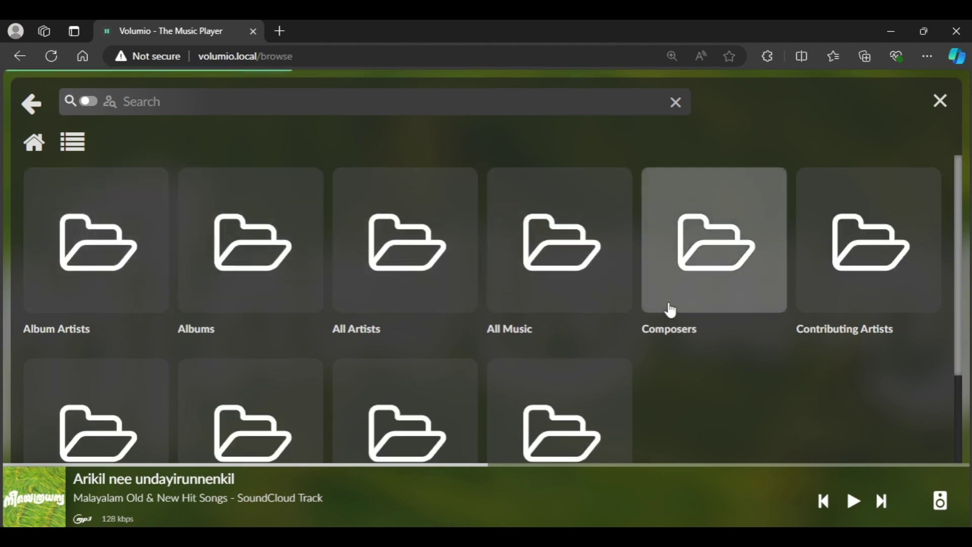
pyautogui.click(109, 259)
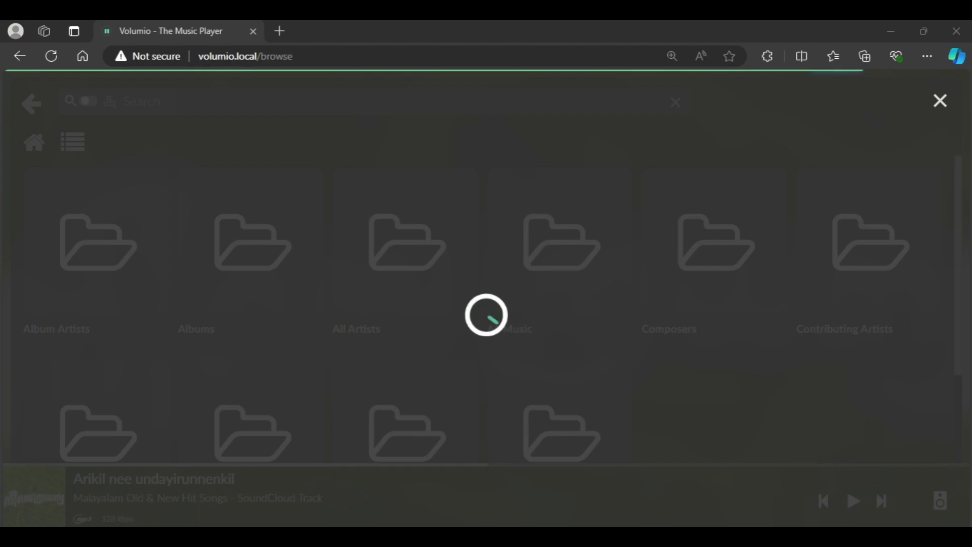
# Switch to File Explorer, open Music in the user's home folder, check its AudioRecorderFree subfolder, and return to Music.
pyautogui.press('super+e')
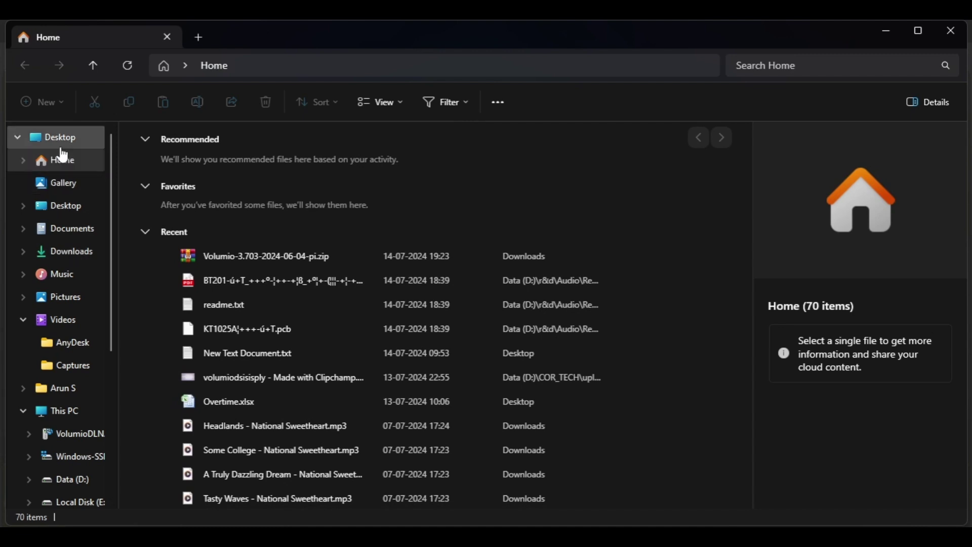
pyautogui.click(71, 389)
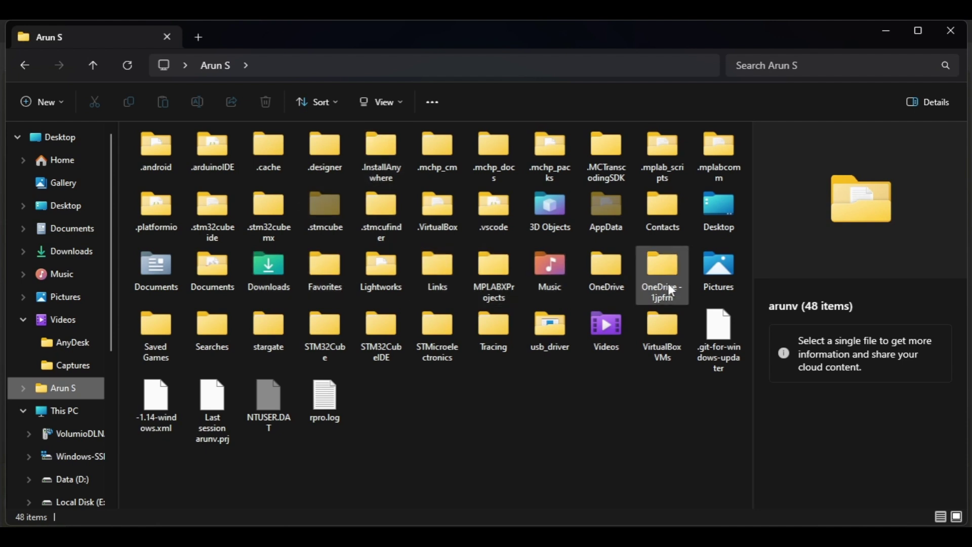
pyautogui.doubleClick(544, 268)
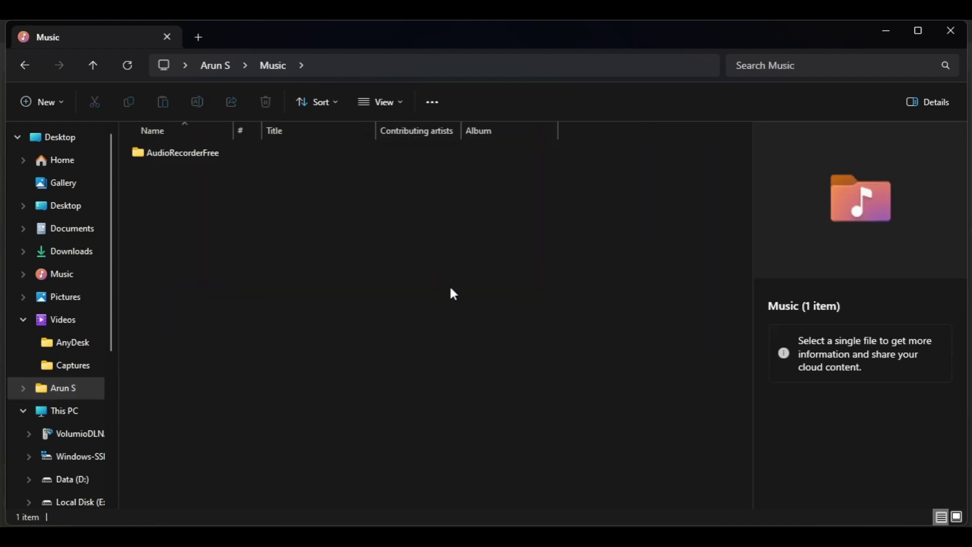
pyautogui.doubleClick(198, 161)
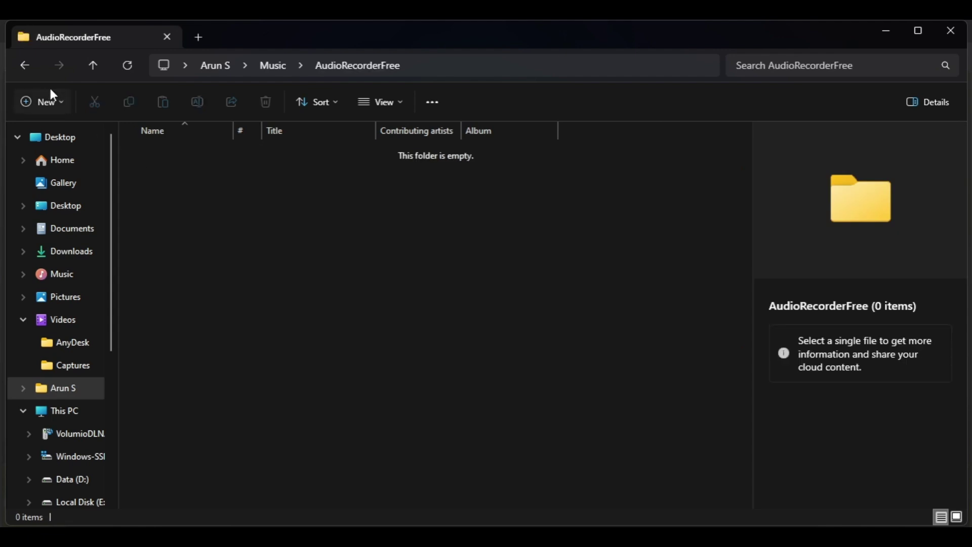
pyautogui.click(25, 65)
pyautogui.moveTo(341, 35); pyautogui.dragTo(624, 71)
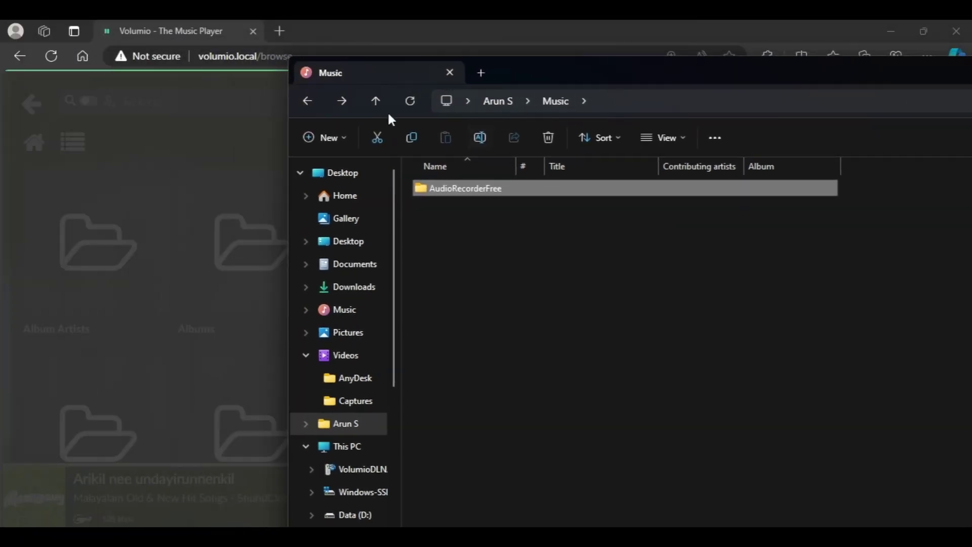
# Copy NewStuff.flac and titl.flac from the My Music folder on the Data (D:) drive.
pyautogui.click(891, 31)
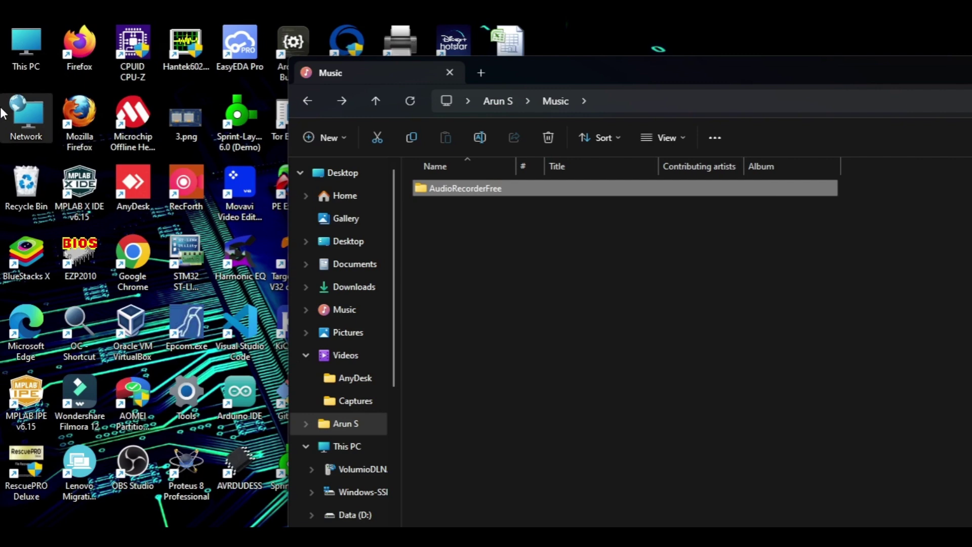
pyautogui.doubleClick(26, 45)
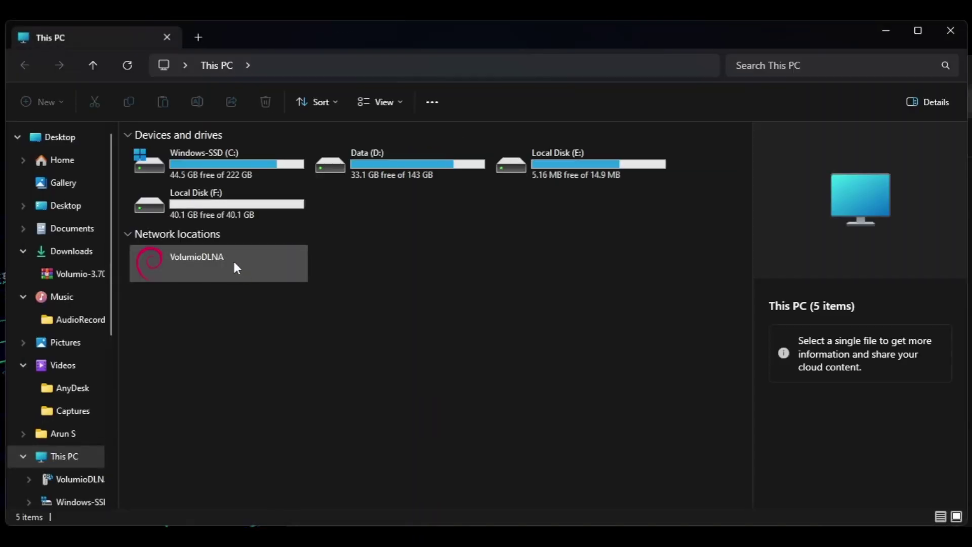
pyautogui.doubleClick(384, 177)
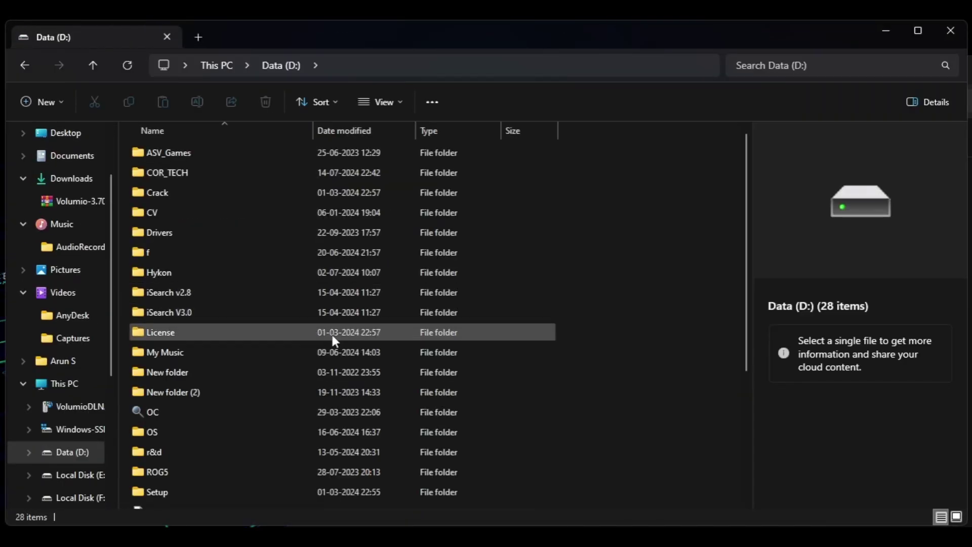
pyautogui.doubleClick(238, 347)
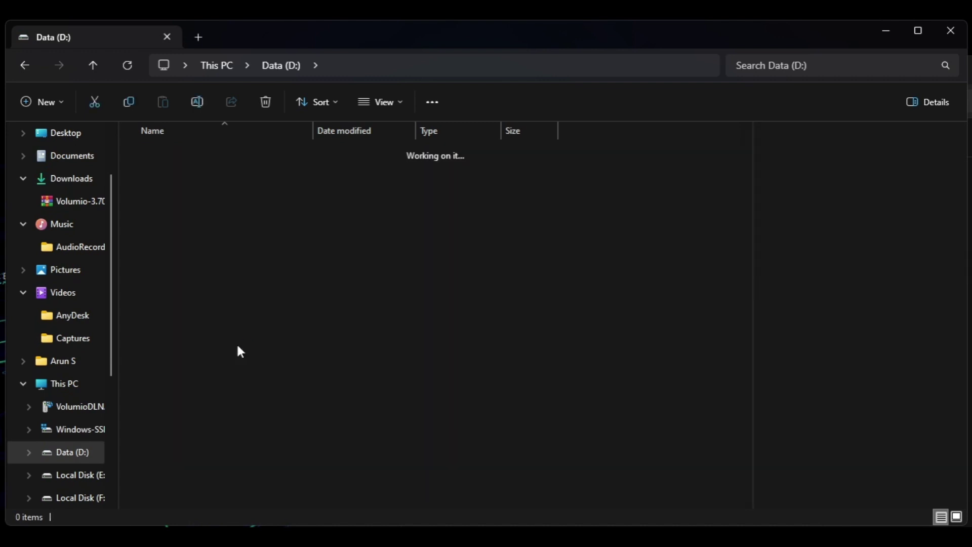
pyautogui.click(152, 173)
pyautogui.keyDown('shift'); pyautogui.click(134, 152); pyautogui.keyUp('shift')
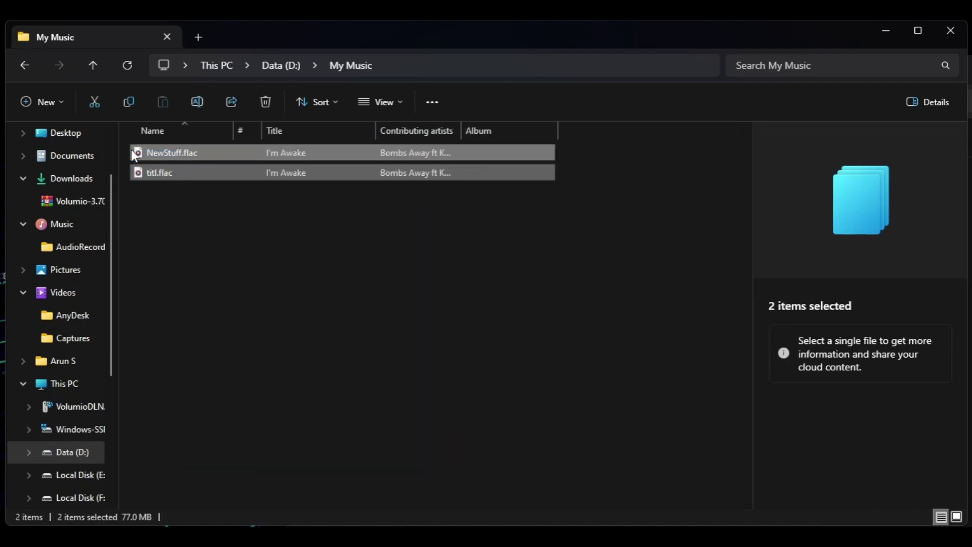
pyautogui.rightClick(156, 157)
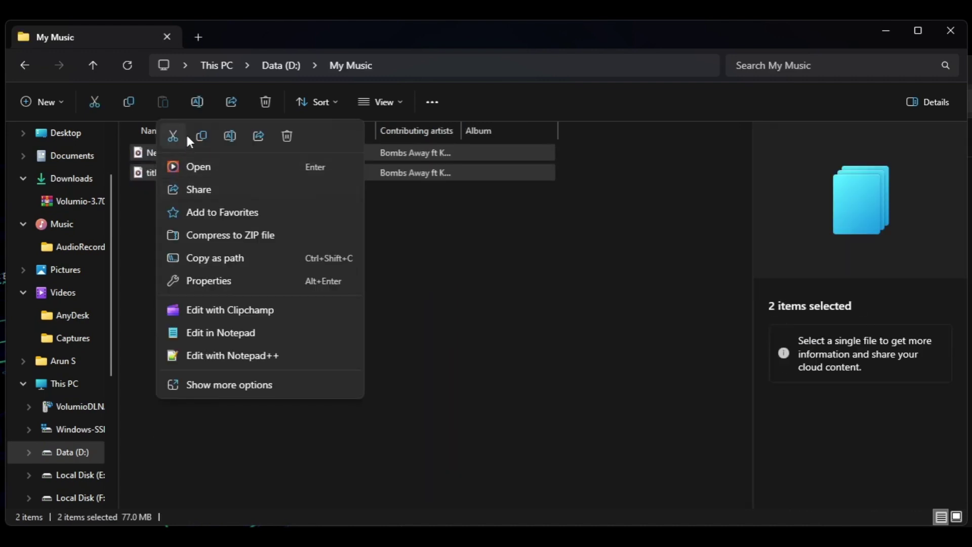
pyautogui.click(200, 135)
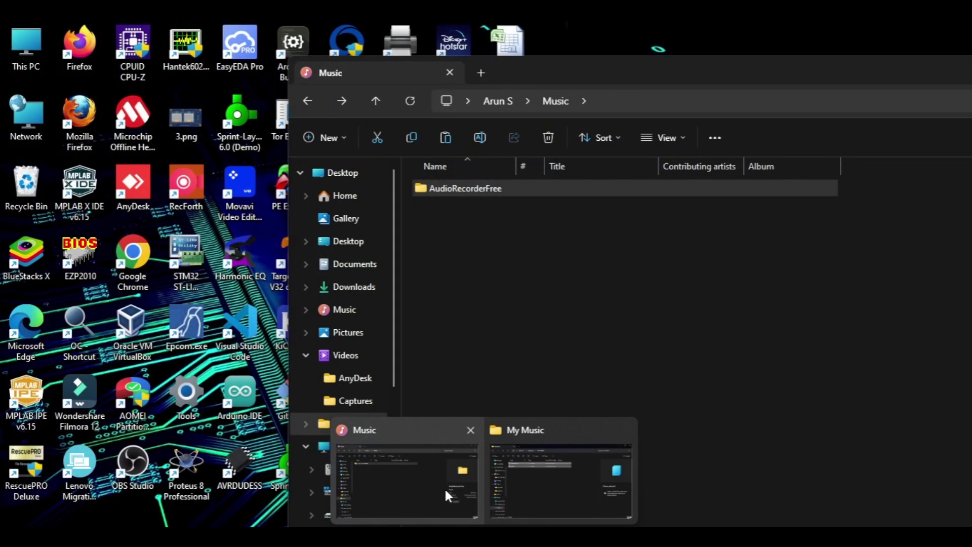
# Paste the two copied FLAC files into the user's Music folder.
pyautogui.click(445, 488)
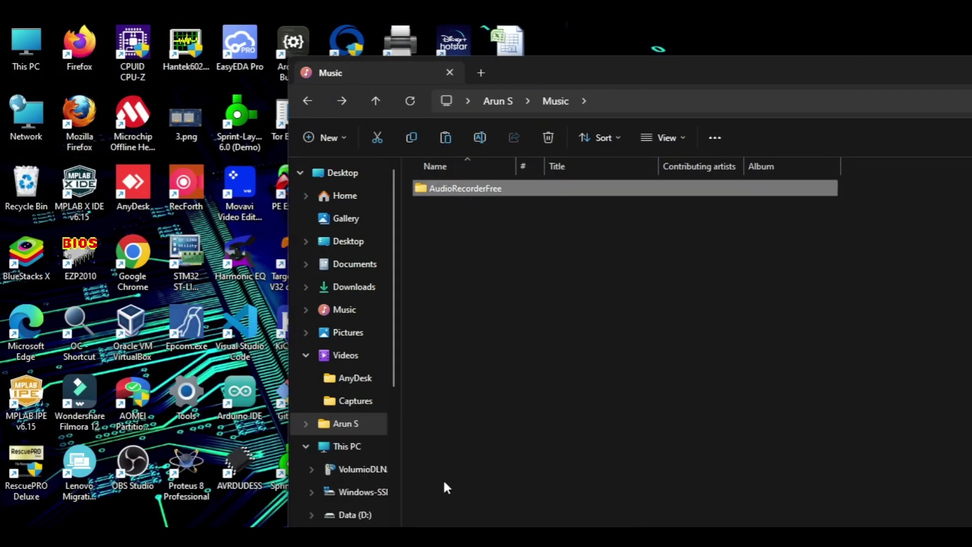
pyautogui.rightClick(559, 345)
pyautogui.click(577, 365)
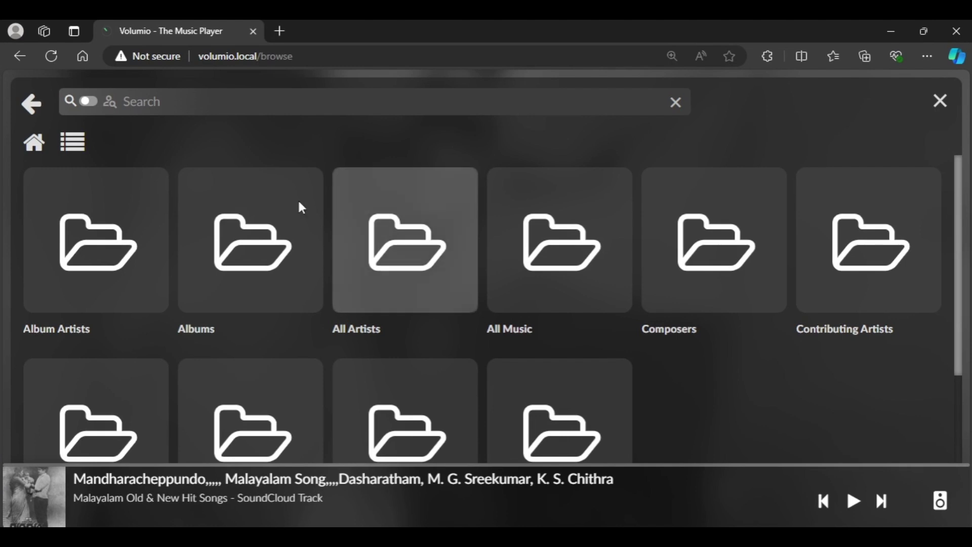
# Switch to Volumio in the browser and go back from the music categories to the media server list.
pyautogui.scroll(-3, 506, 221)
pyautogui.scroll(3, 557, 284)
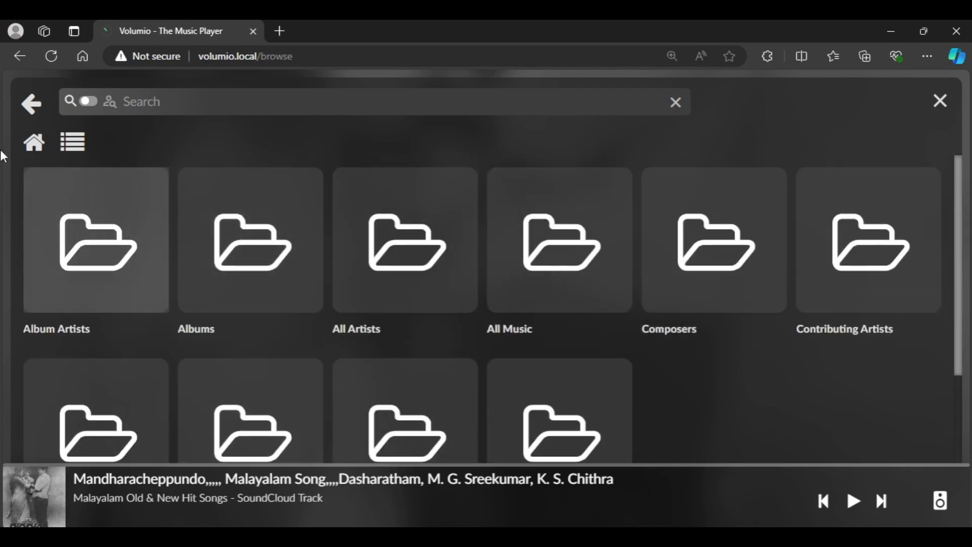
pyautogui.click(32, 107)
pyautogui.click(29, 101)
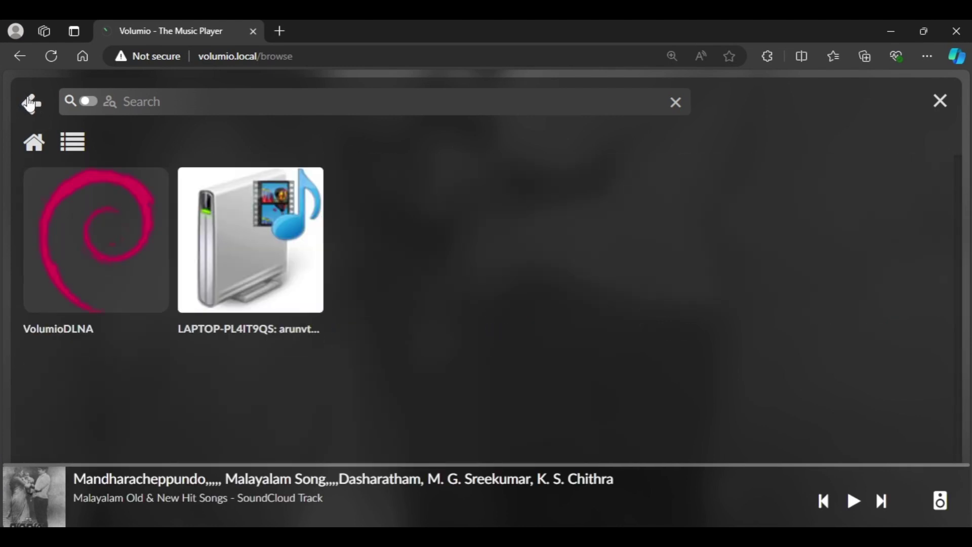
# Open the laptop's media server in Volumio, enter its Music folder, and open Music Playlists.
pyautogui.click(284, 238)
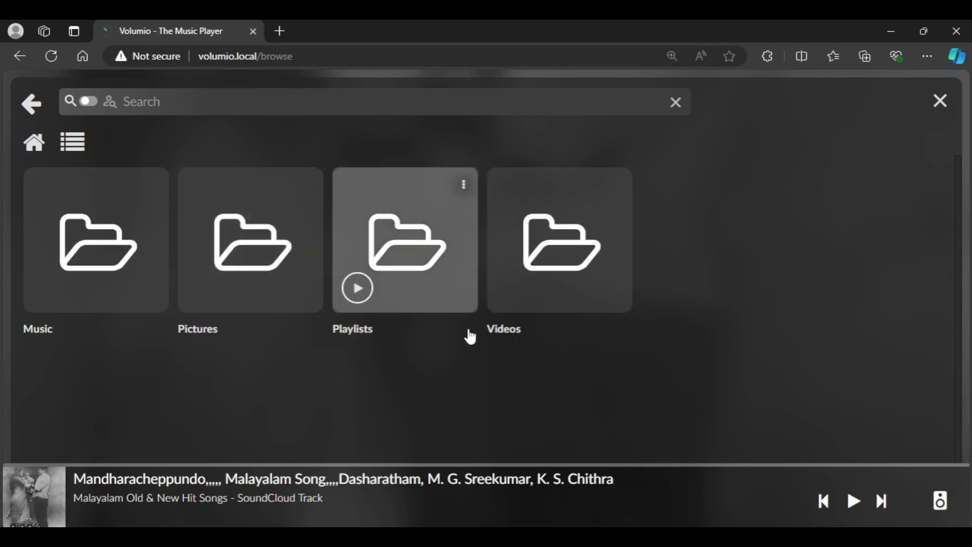
pyautogui.click(96, 311)
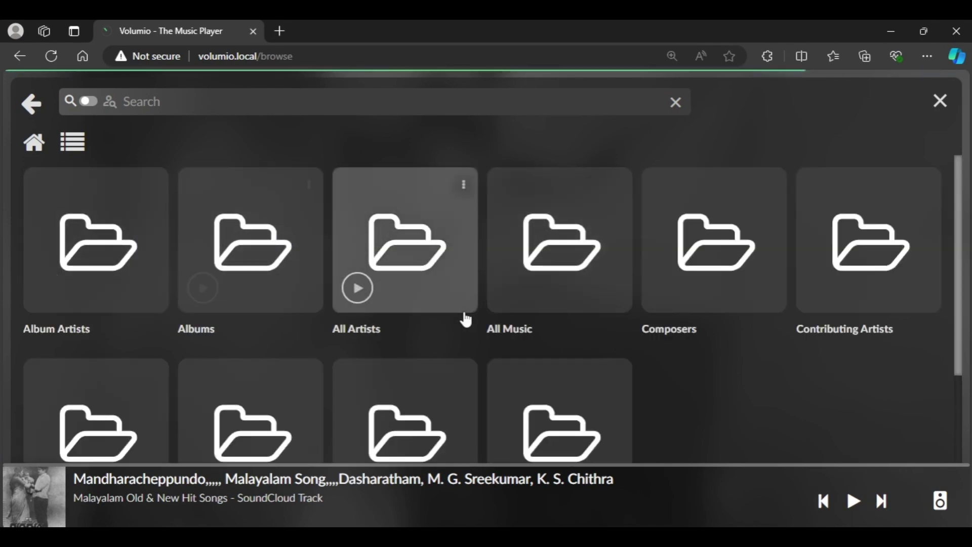
pyautogui.scroll(-2, 625, 322)
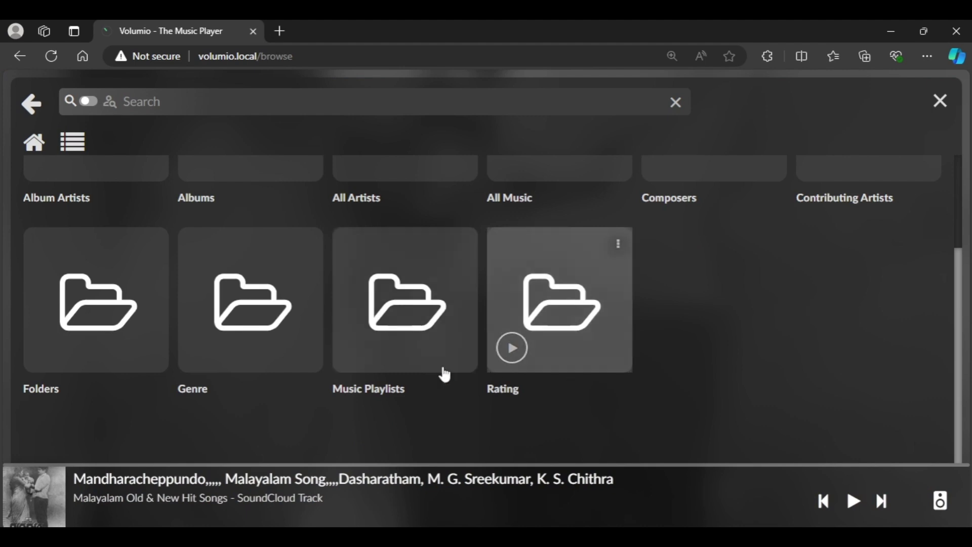
pyautogui.click(407, 331)
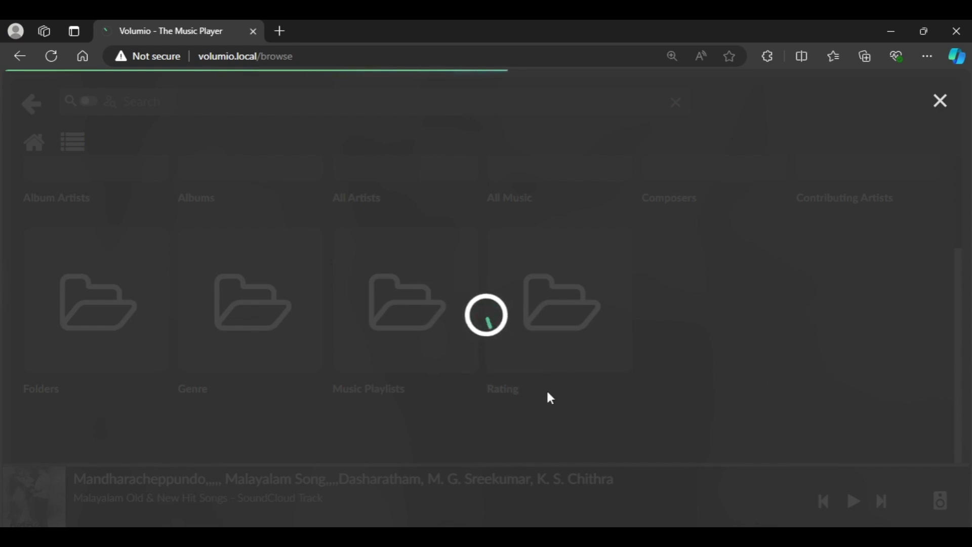
# Switch to Control Panel, open Media streaming options from Network and Sharing Center, and show devices on all networks.
pyautogui.moveTo(453, 537)
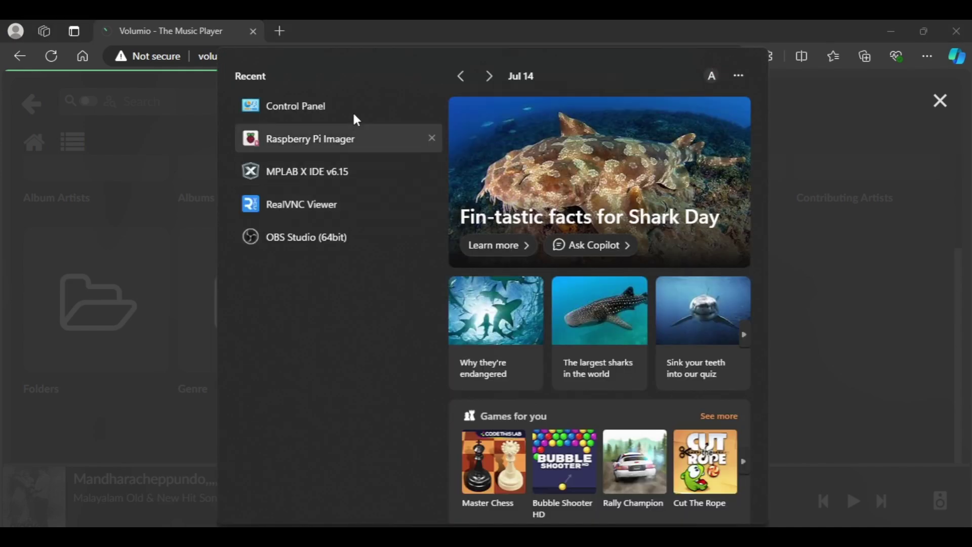
pyautogui.press('Escape')
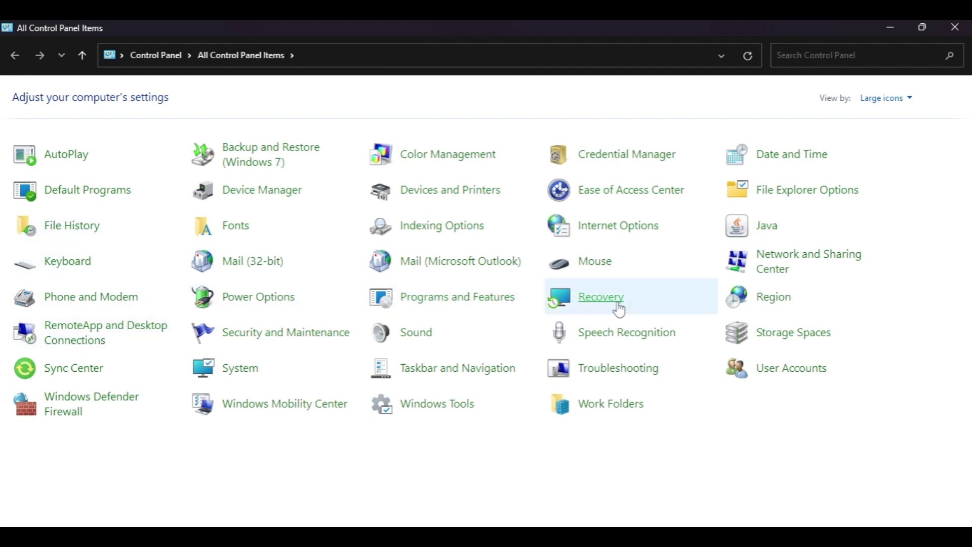
pyautogui.click(811, 268)
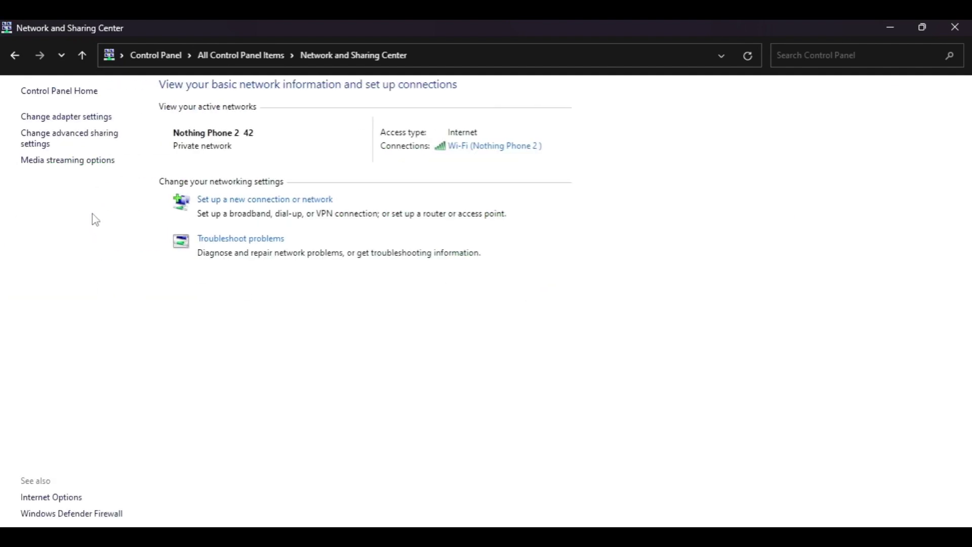
pyautogui.click(87, 161)
pyautogui.click(385, 168)
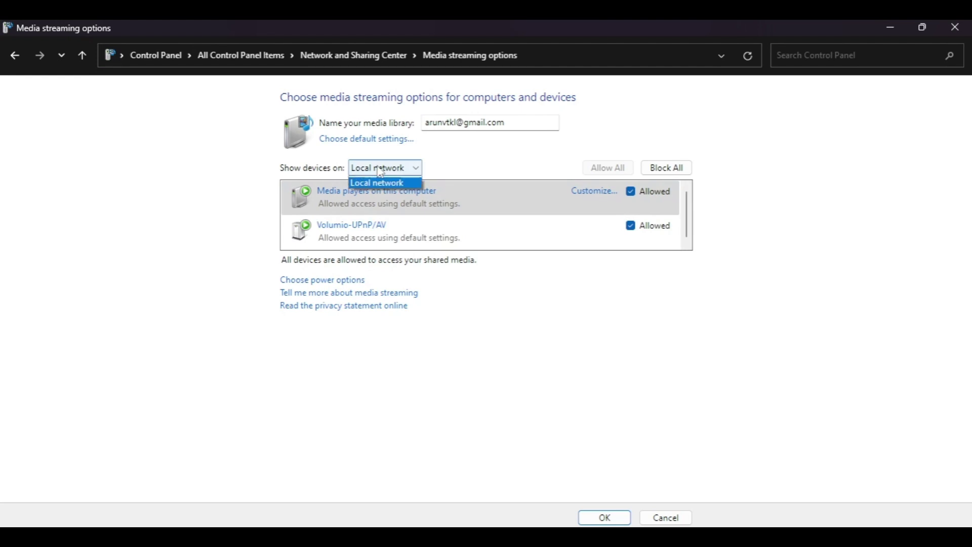
pyautogui.click(367, 182)
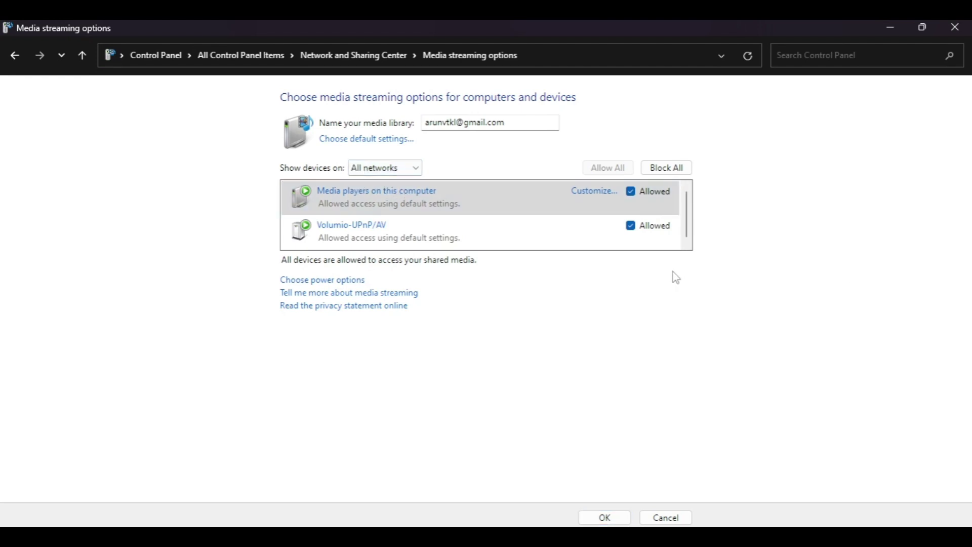
# Review the customized streaming settings for Media players on this computer and accept them with the defaults kept.
pyautogui.click(596, 192)
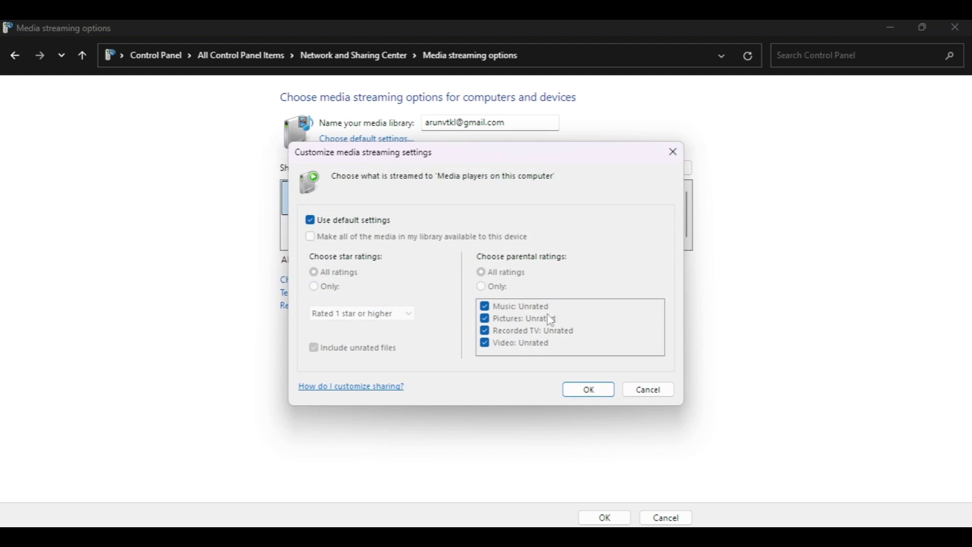
pyautogui.click(591, 391)
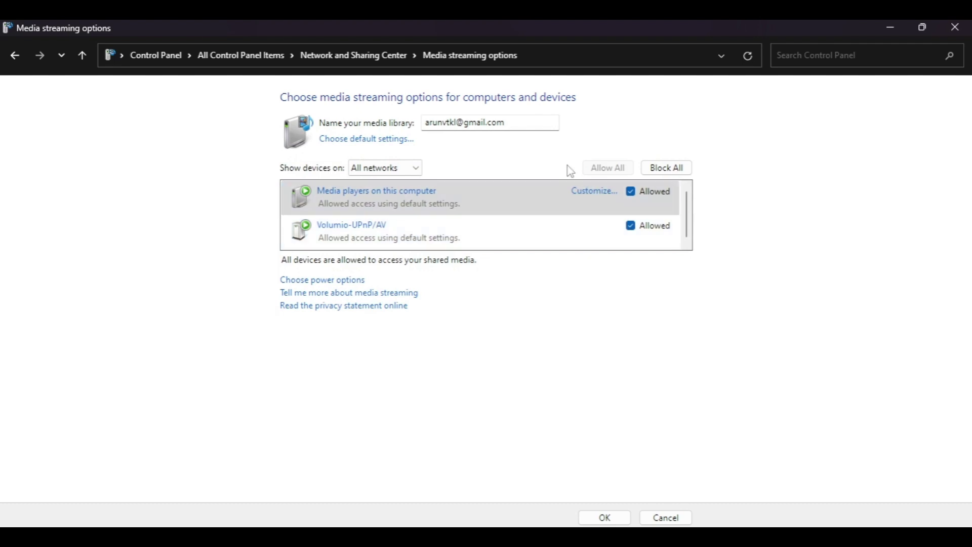
pyautogui.click(384, 167)
# Check the Balanced power plan's display and sleep settings and the power button and lid settings, and close Control Panel.
pyautogui.click(317, 282)
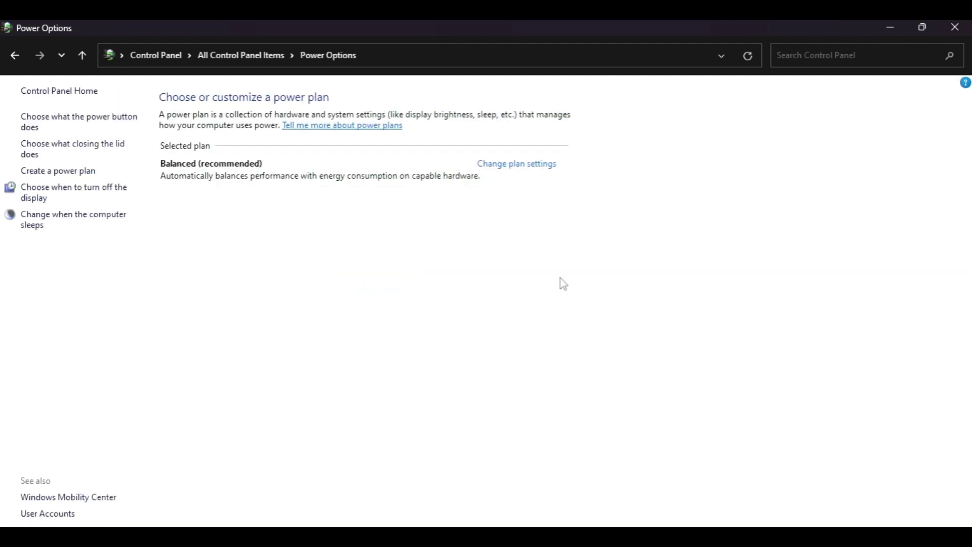
pyautogui.click(502, 167)
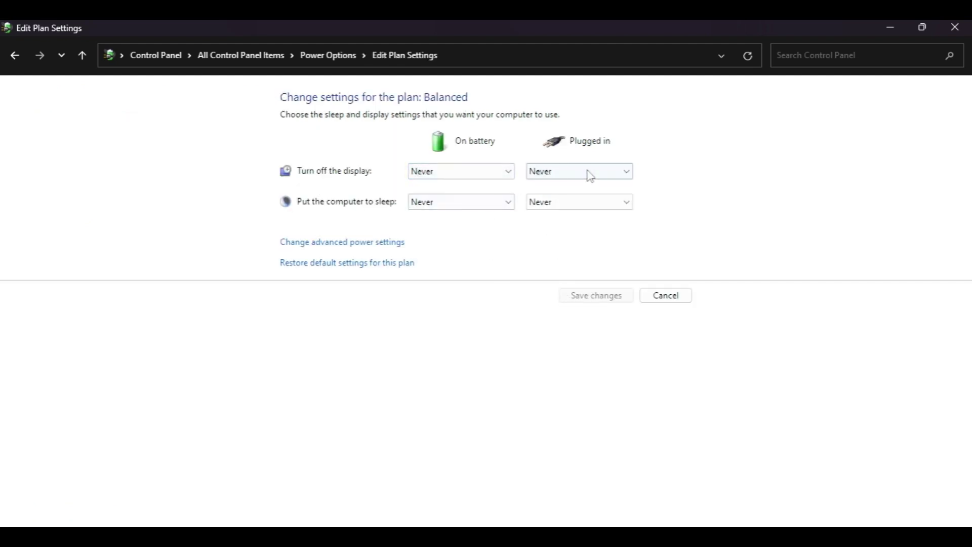
pyautogui.click(679, 297)
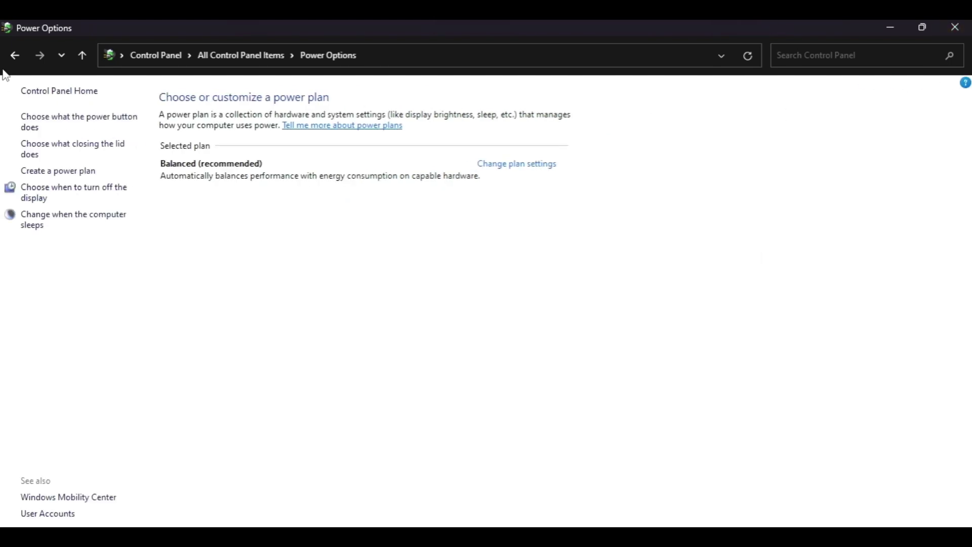
pyautogui.click(14, 54)
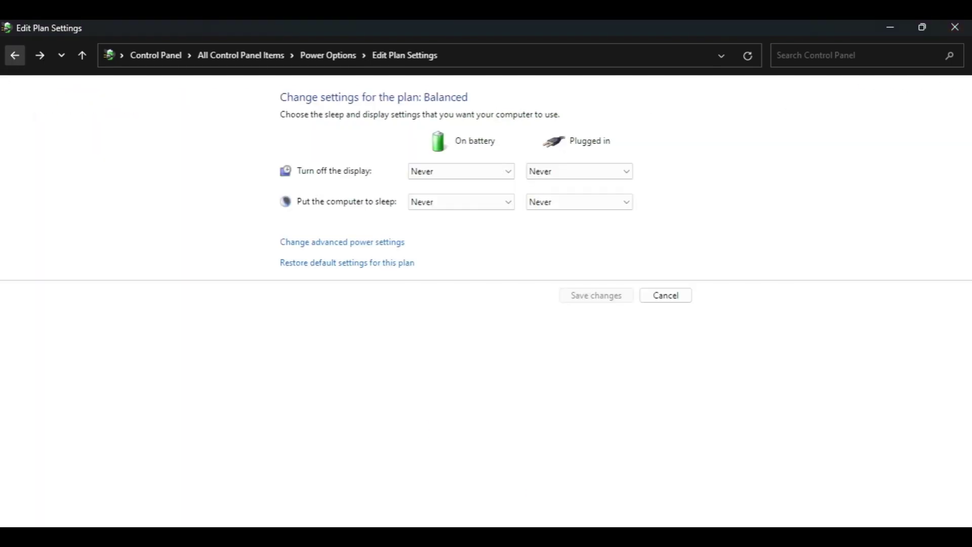
pyautogui.click(14, 54)
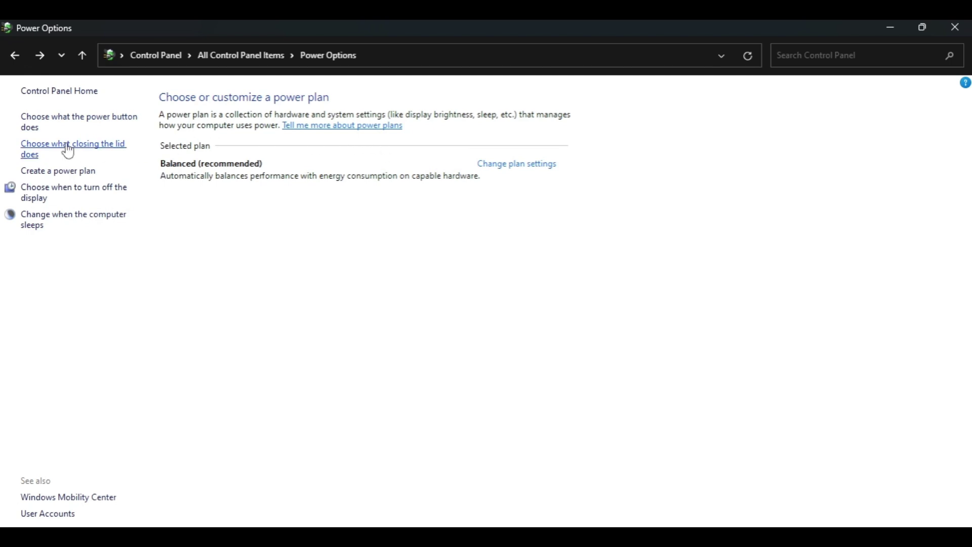
pyautogui.click(62, 117)
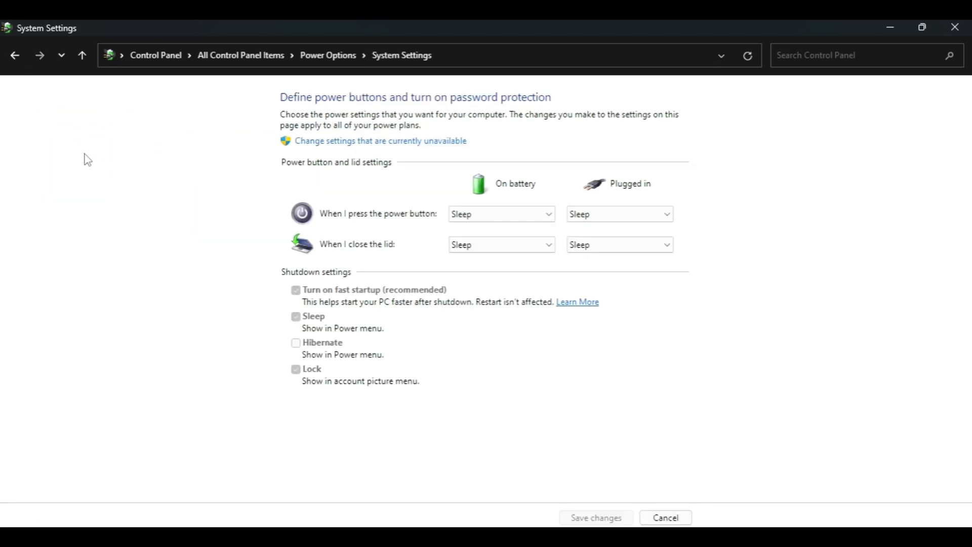
pyautogui.click(956, 34)
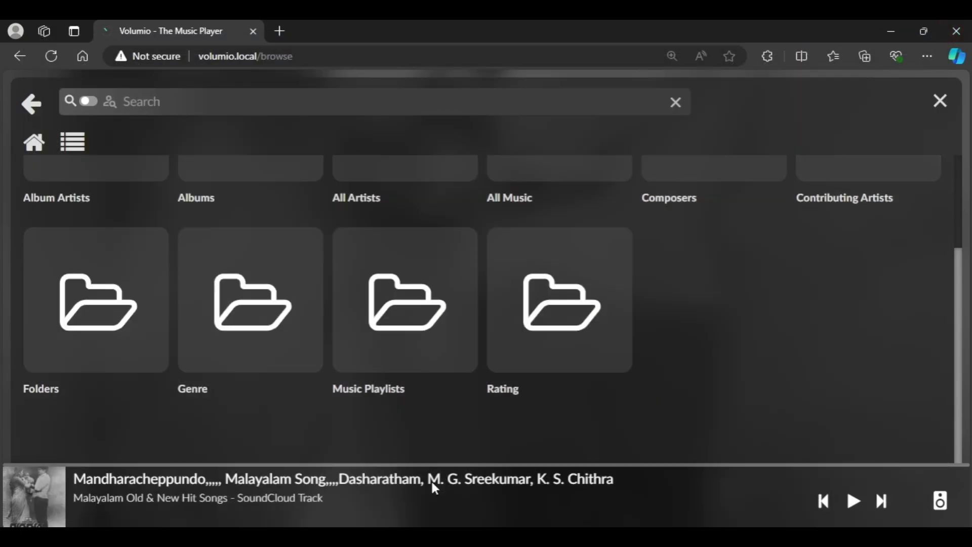
# Play All Music from the laptop's media server in Volumio and open its track list to view the songs.
pyautogui.scroll(3, 193, 349)
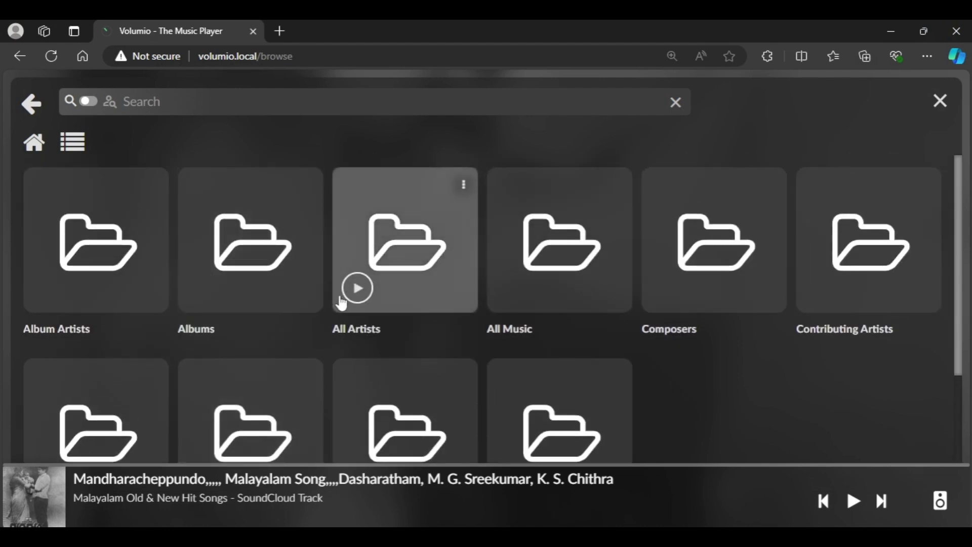
pyautogui.click(514, 286)
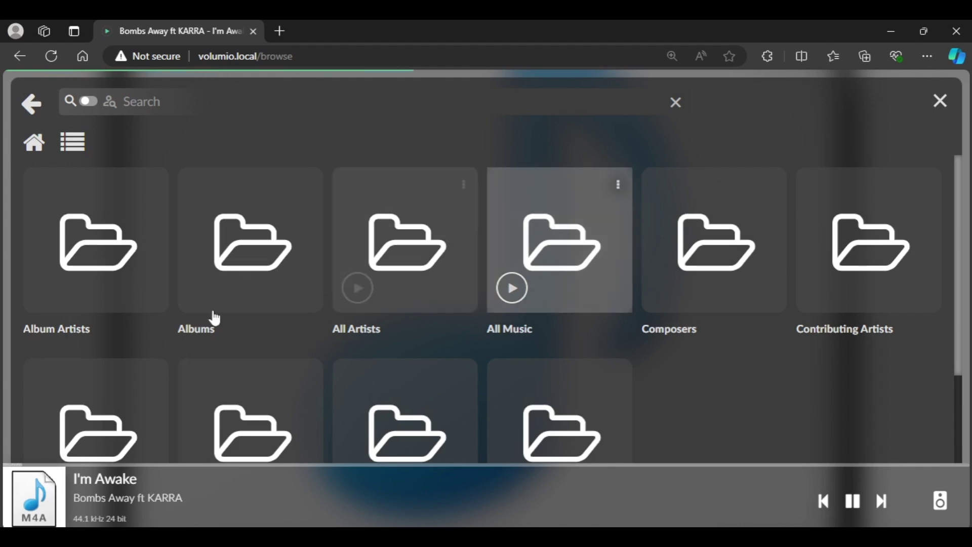
pyautogui.scroll(-3, 456, 284)
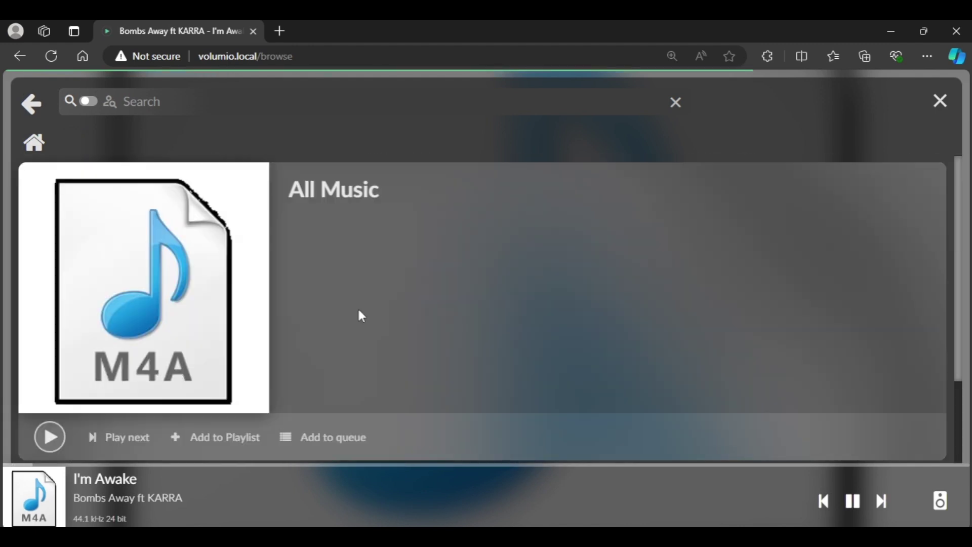
pyautogui.scroll(-3, 268, 248)
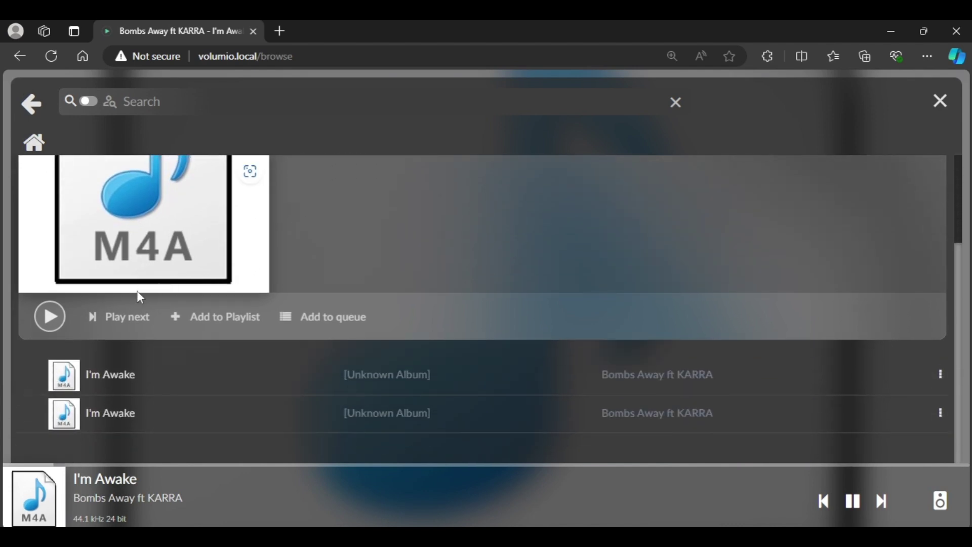
pyautogui.scroll(3, 213, 334)
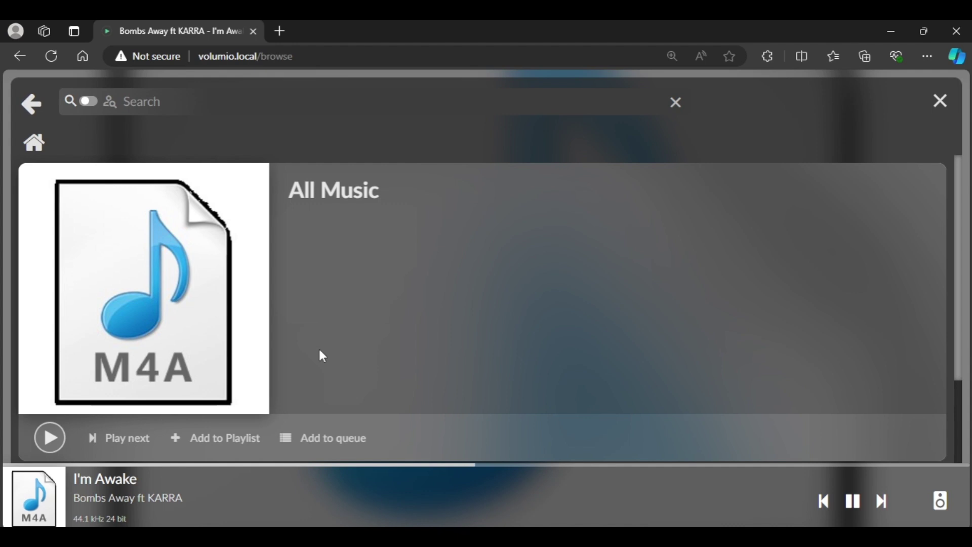
# Open the playback view of I'm Awake, pause the track, and return to the All Music page.
pyautogui.click(943, 103)
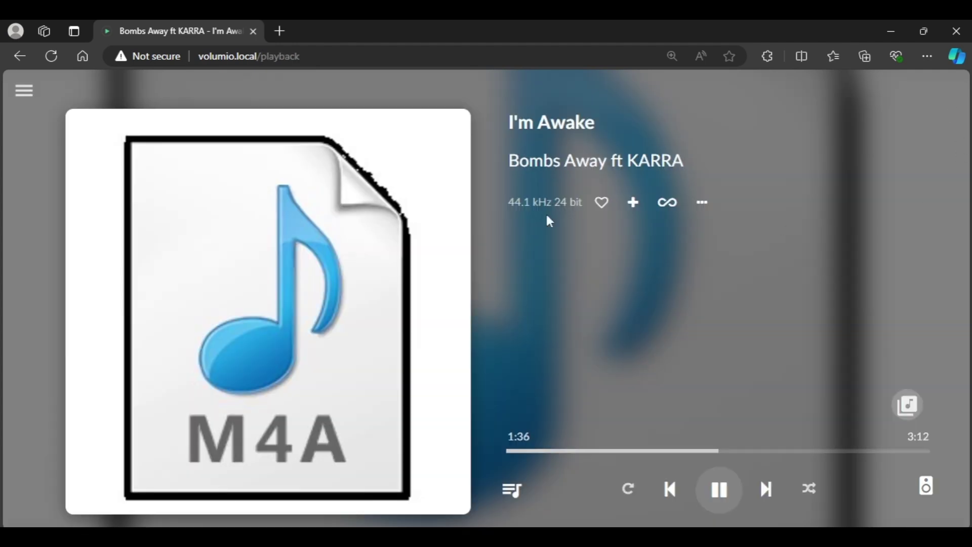
pyautogui.click(721, 495)
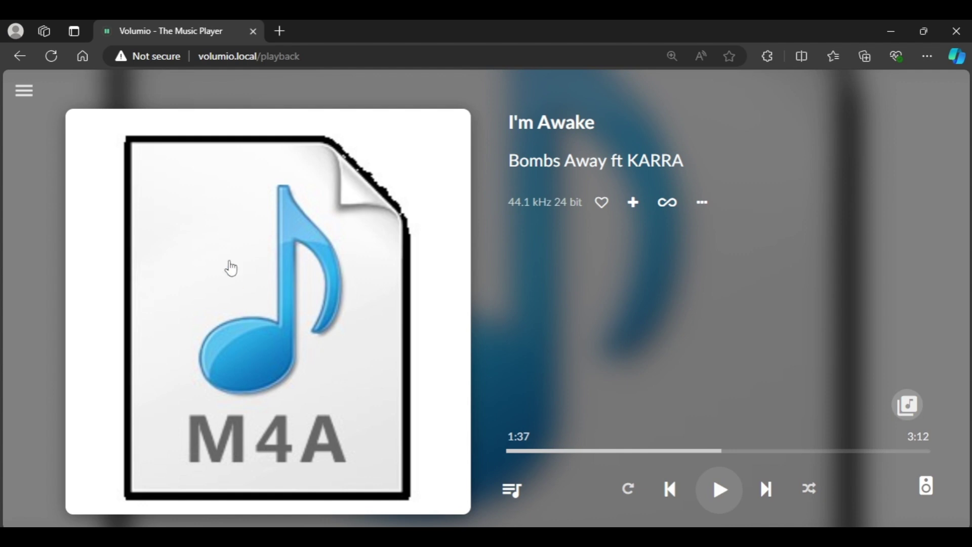
pyautogui.click(16, 60)
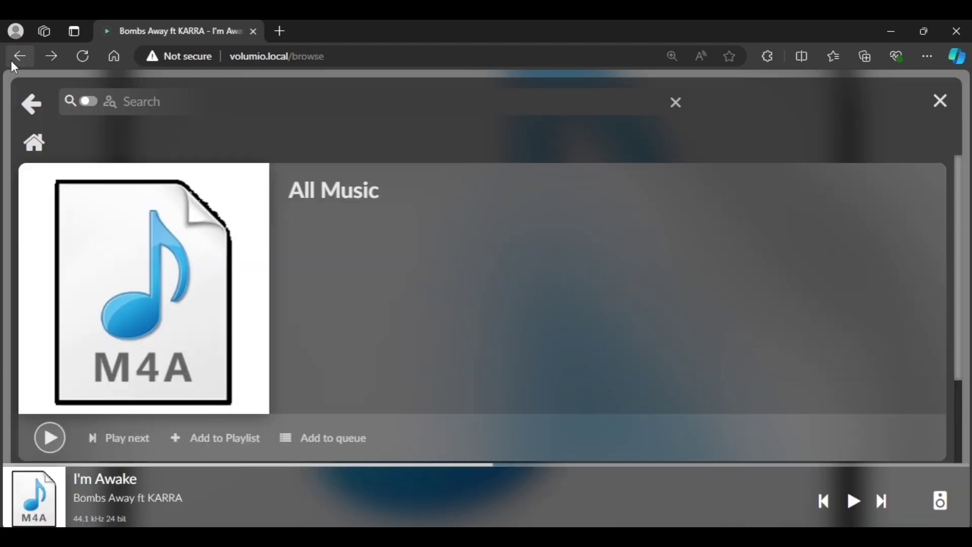